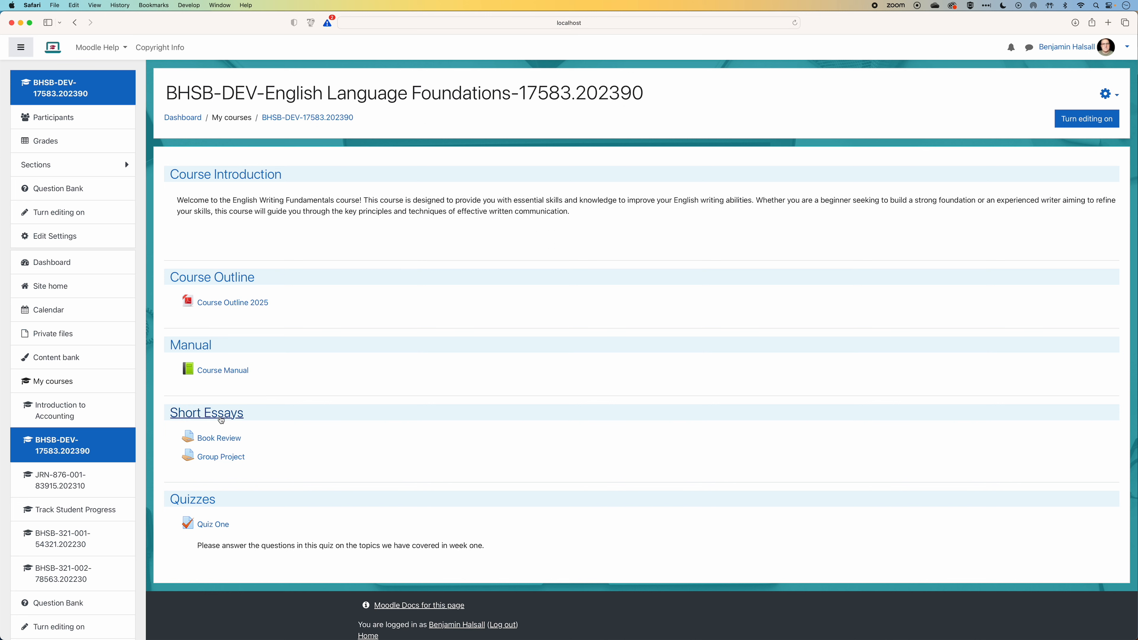
Open the Book Review assignment for grading, give the first student a grade of 56 and save it while moving on
left_click(220, 439)
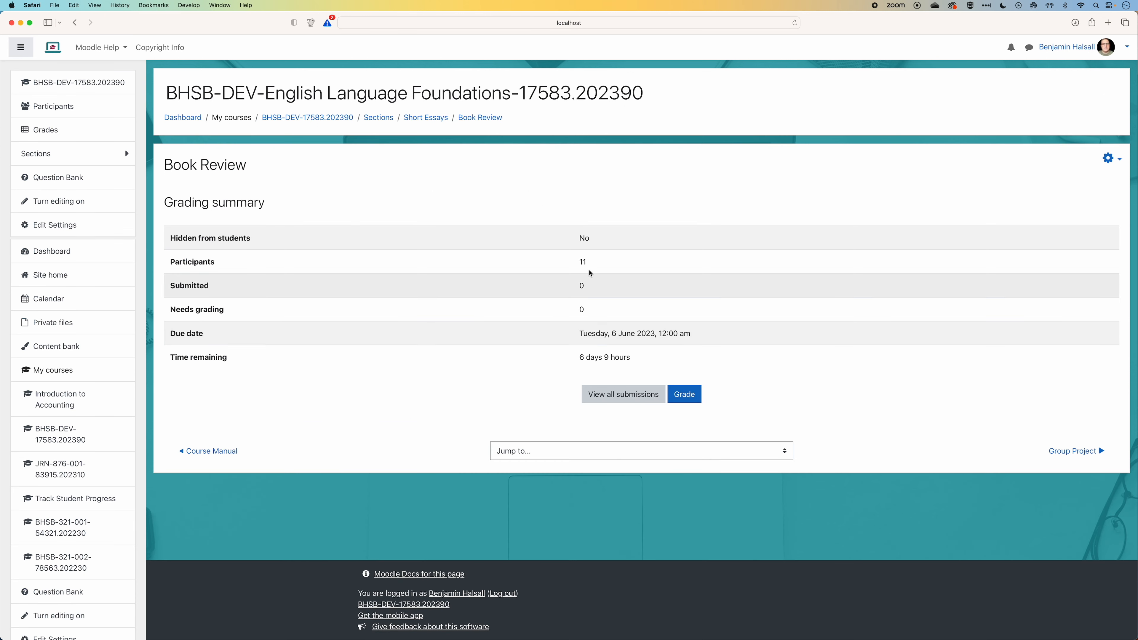
left_click(691, 400)
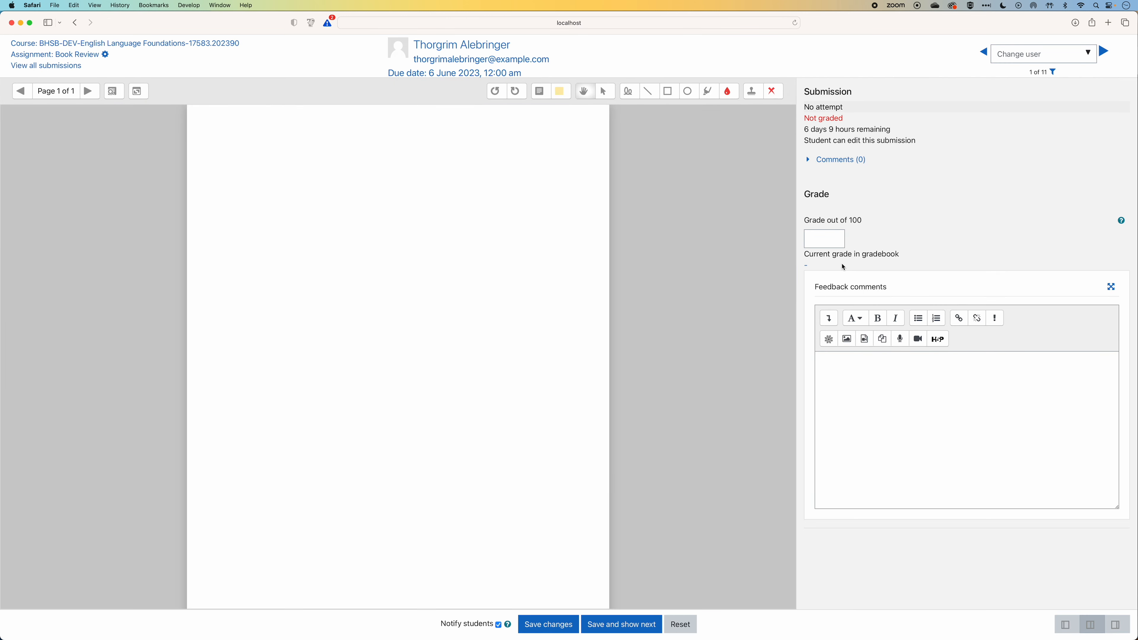
left_click(824, 234)
type("56")
left_click(1104, 55)
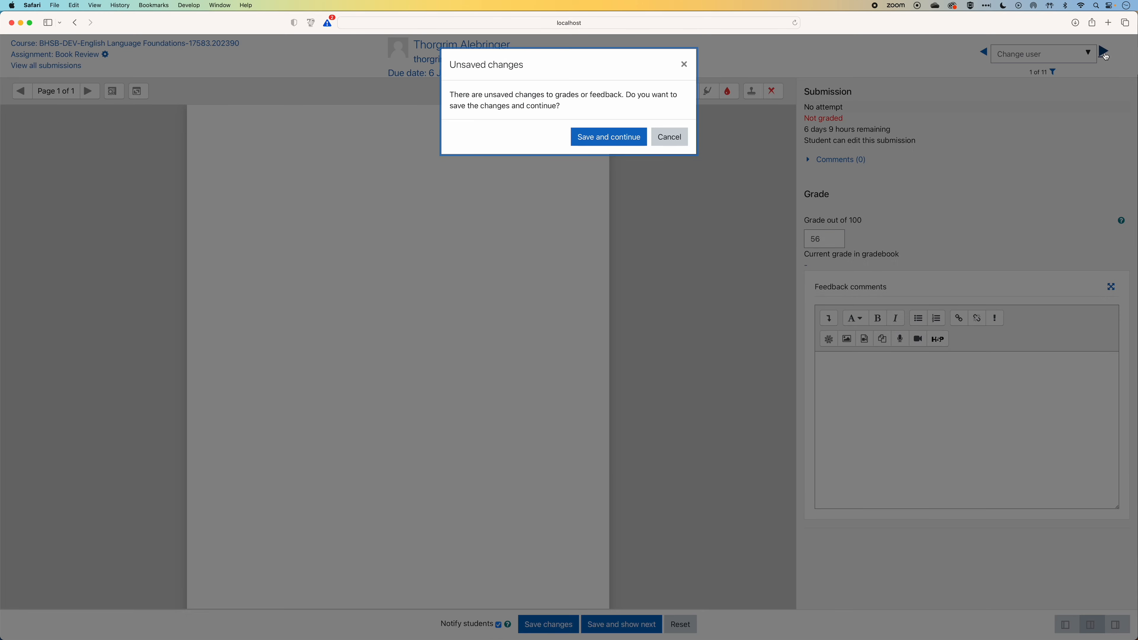
left_click(606, 137)
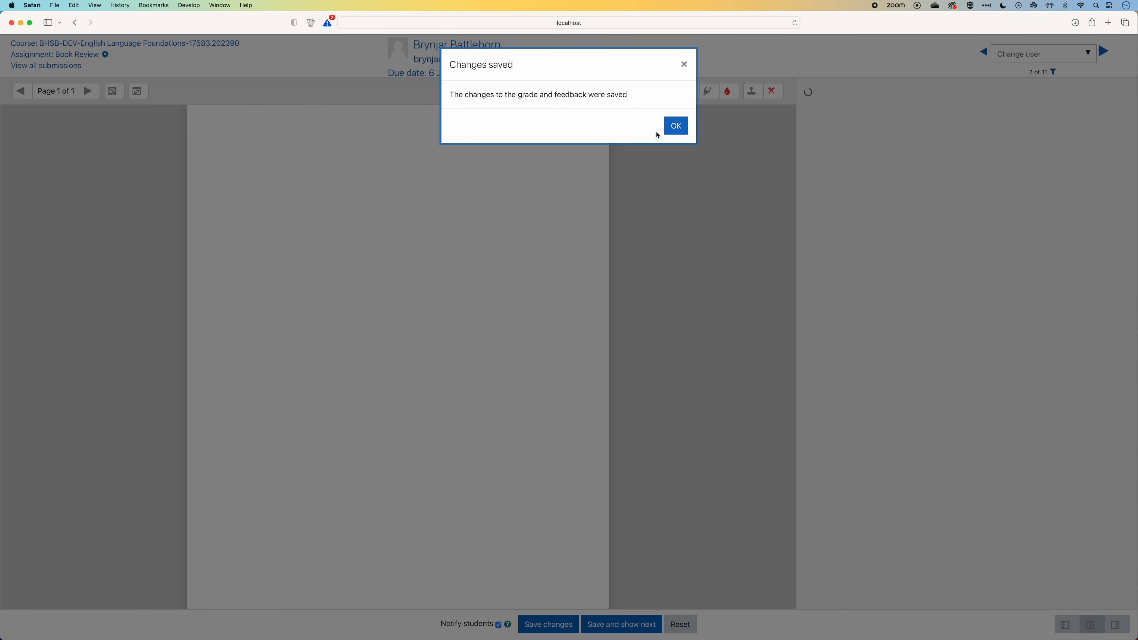
left_click(677, 132)
Give the fourth student in the Book Review grader a grade of 54 and save before continuing
left_click(1104, 53)
left_click(826, 211)
type("67")
left_click(1104, 53)
left_click(611, 137)
left_click(677, 132)
Skip ahead in the Book Review grader, give another student a grade of 78 and save it
left_click(1103, 54)
left_click(1103, 53)
left_click(826, 211)
type("78")
left_click(1104, 53)
left_click(608, 136)
left_click(677, 132)
Give the ninth student in the Book Review grader a grade of 99 and save it
left_click(1103, 54)
left_click(826, 211)
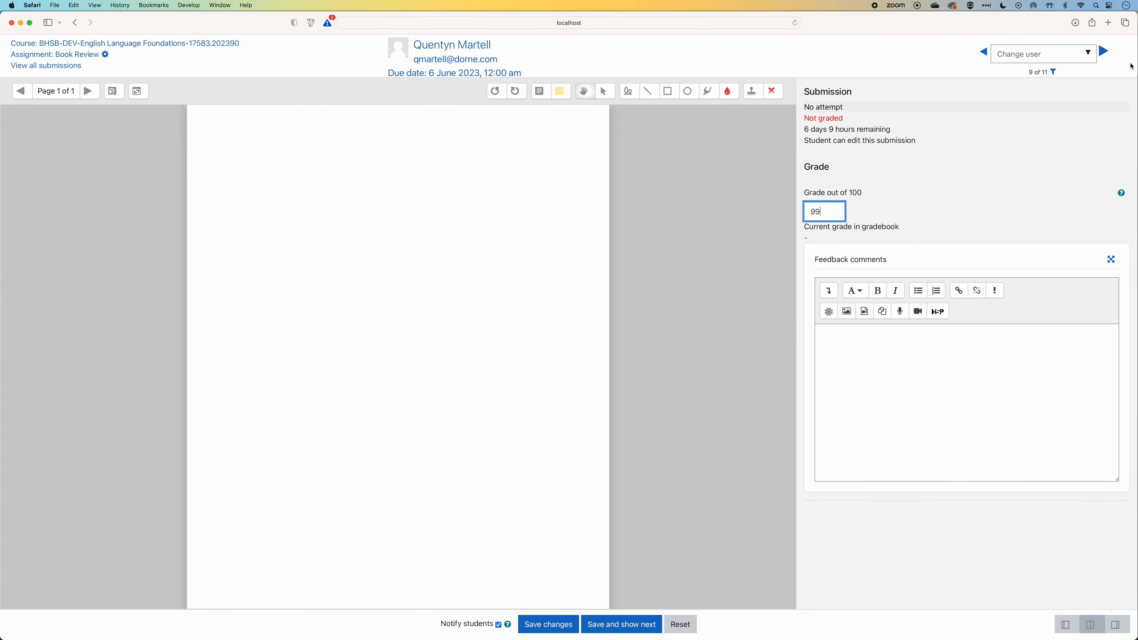
left_click(1104, 54)
left_click(609, 137)
left_click(677, 132)
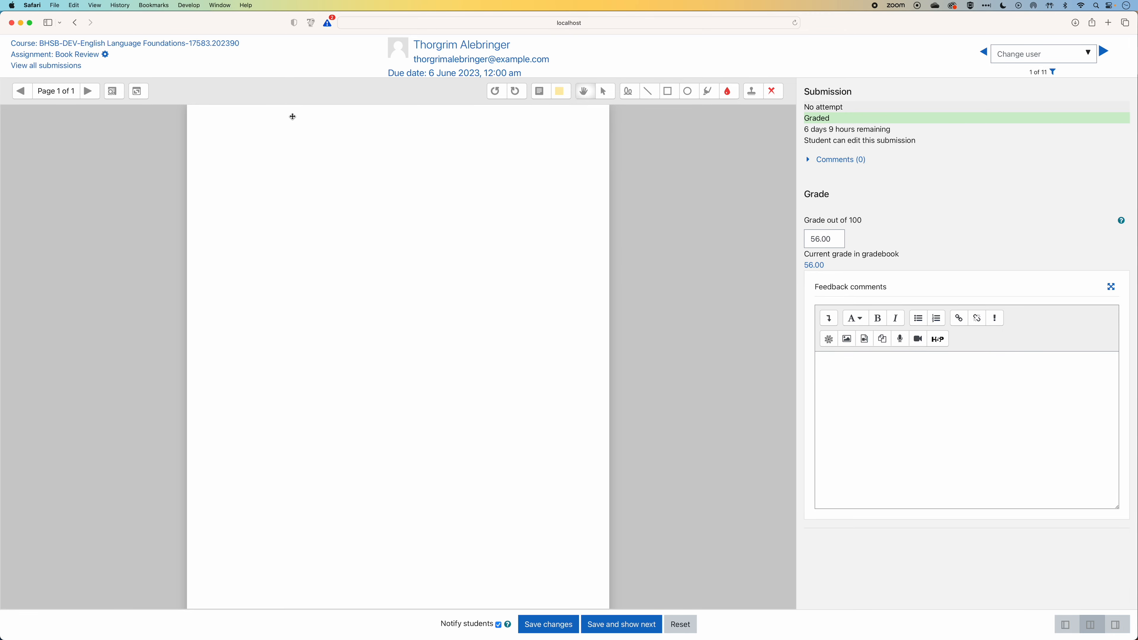
Return to the course and, in its grader report, set the second listed student's empty Book Review grade to 0
left_click(60, 45)
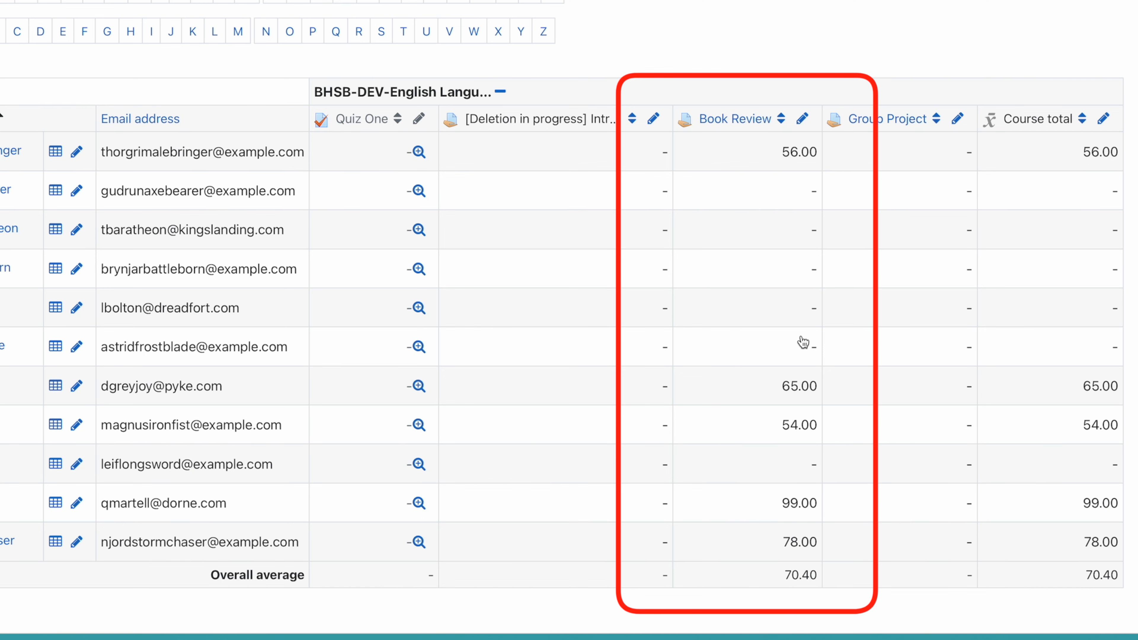
left_click(724, 189)
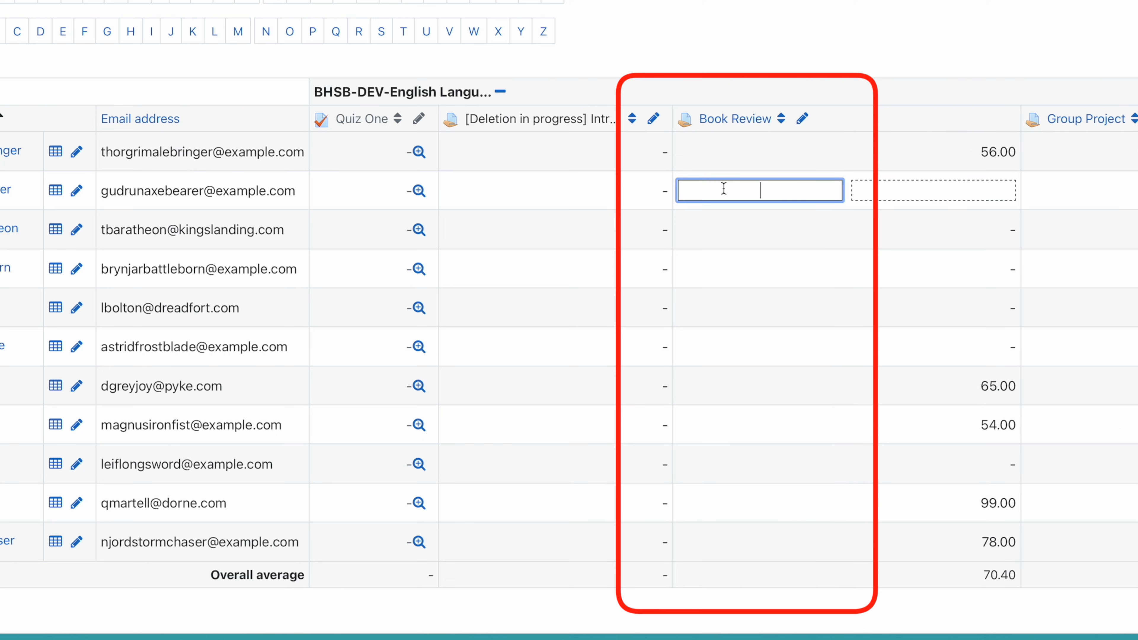
type("0")
key("Return")
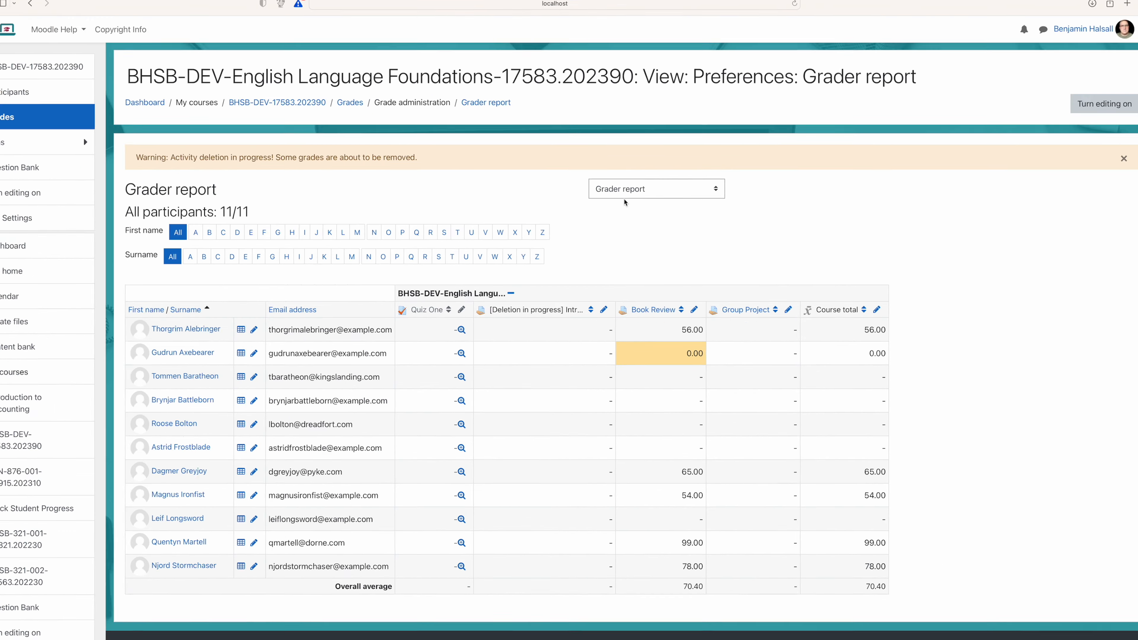
Switch the gradebook to Single view and load the Book Review grade item
left_click(652, 193)
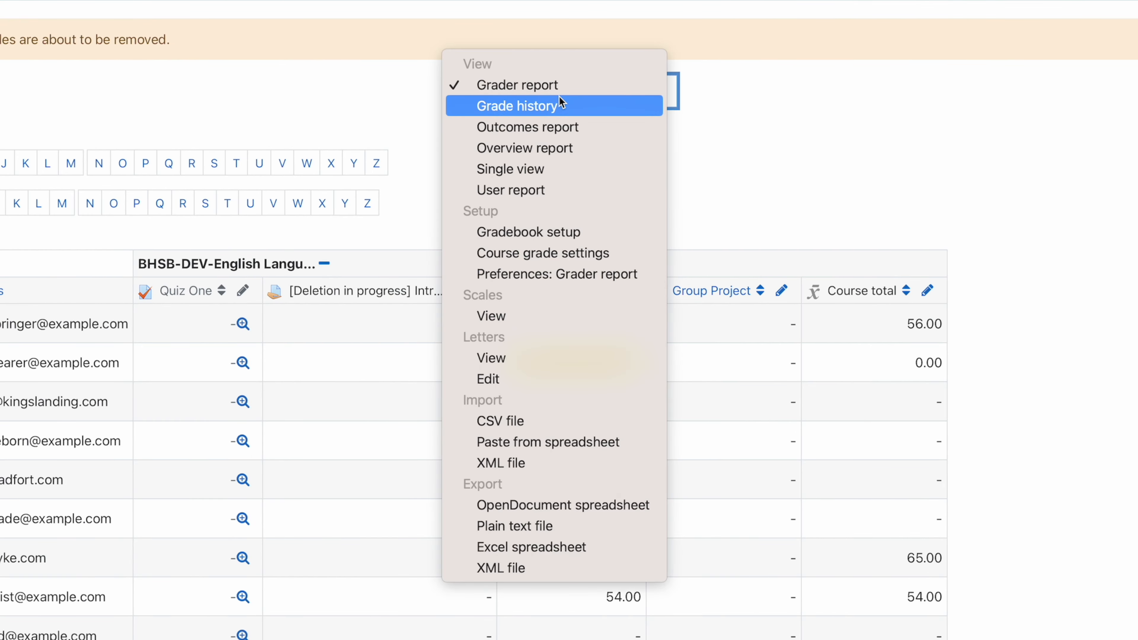
left_click(540, 174)
left_click(896, 219)
left_click(864, 251)
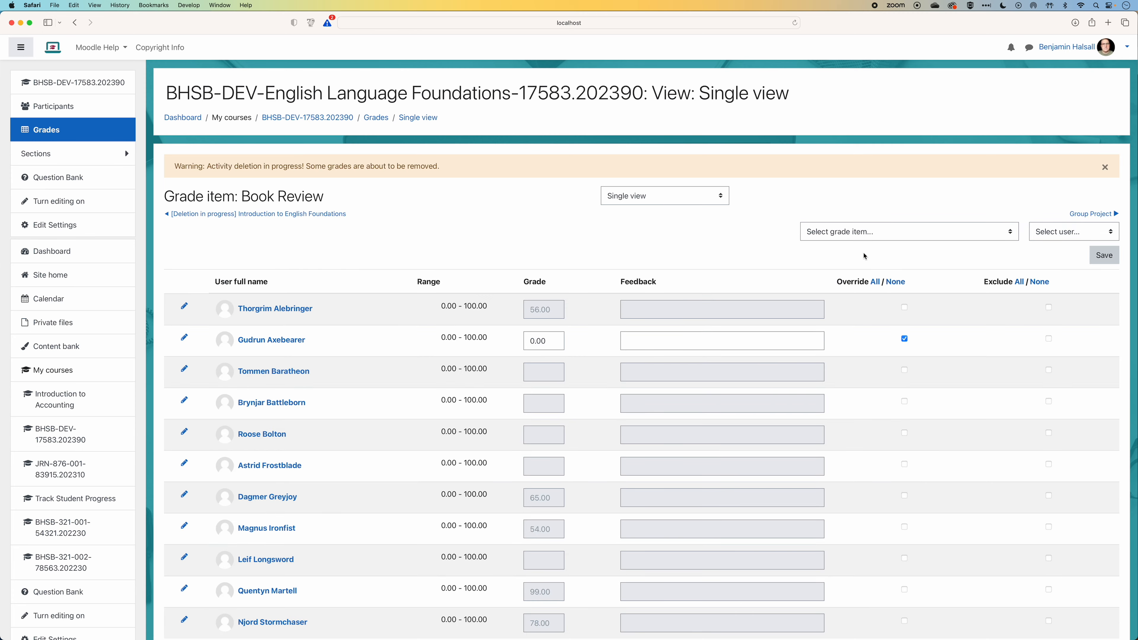
Perform a bulk insert of 0 for all empty Book Review grades, save, and return to the grade list
scroll(587, 269, "down", 5)
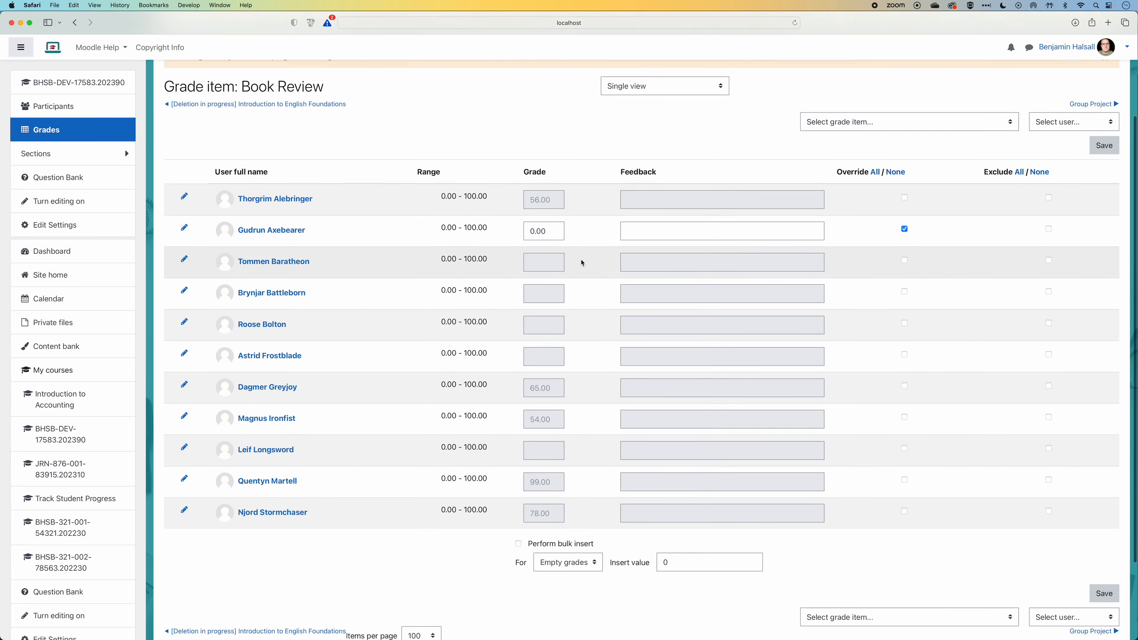
left_click(534, 196)
left_click(519, 532)
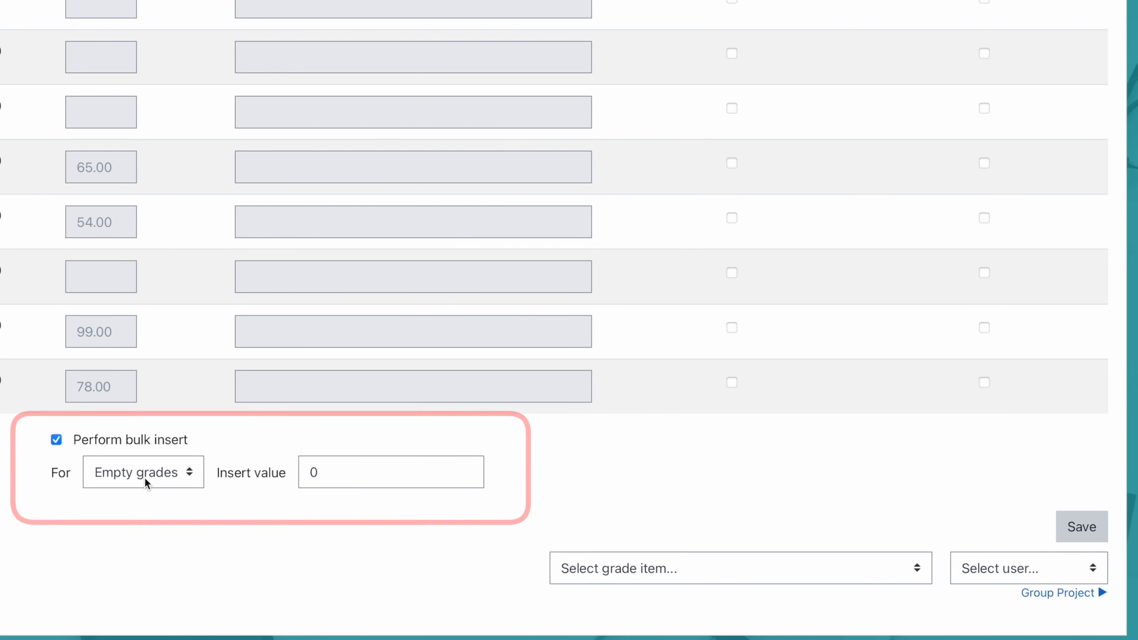
left_click(1084, 530)
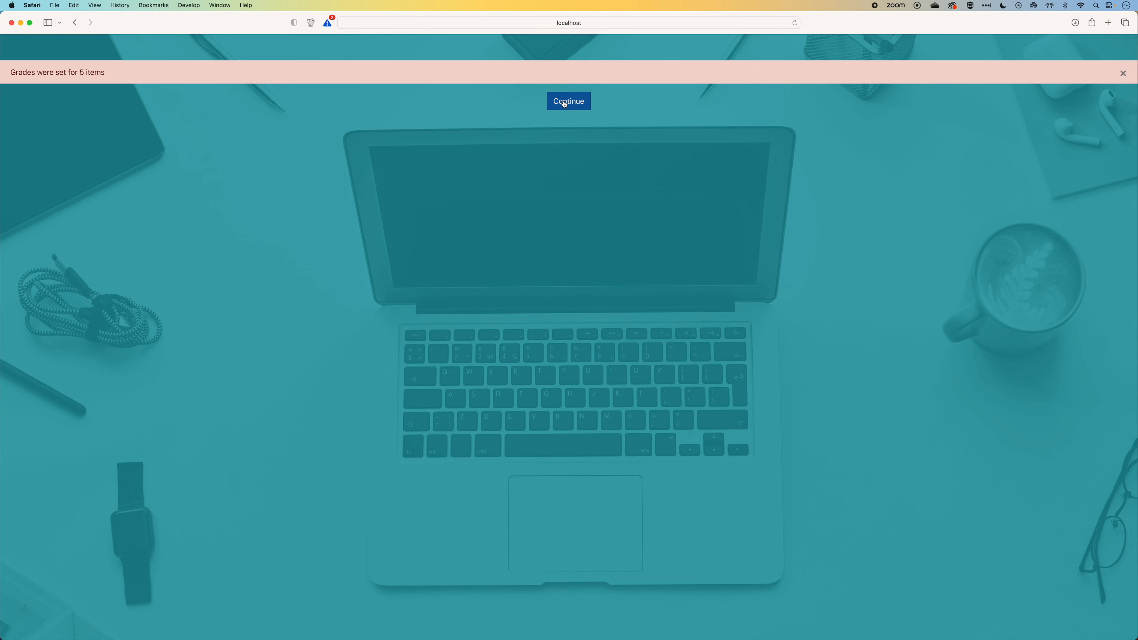
left_click(565, 103)
scroll(566, 192, "down", 4)
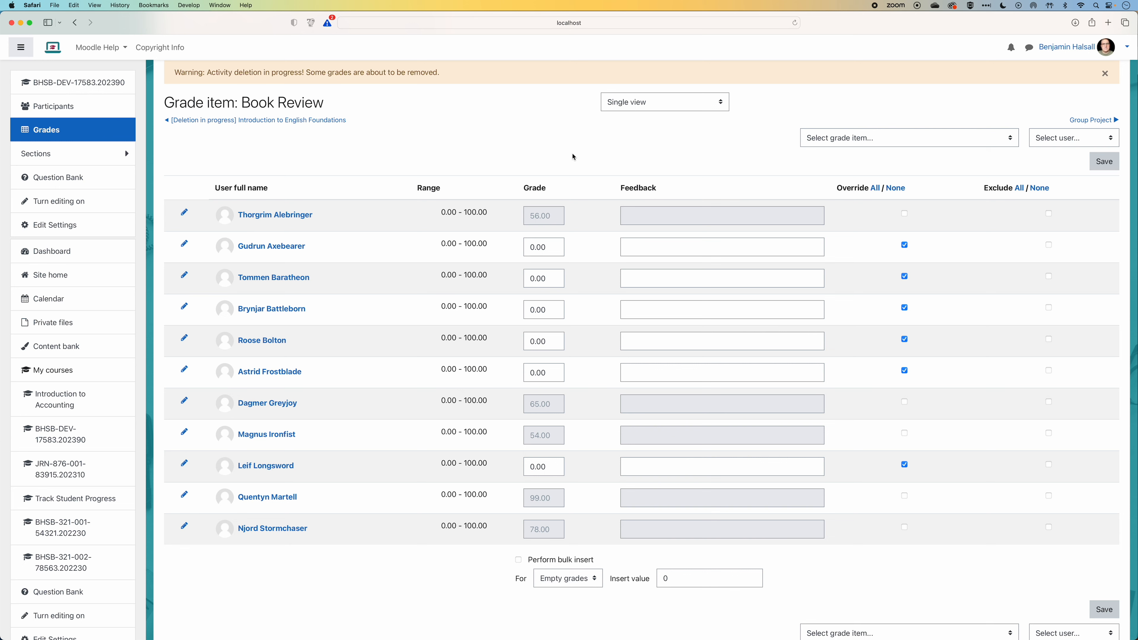
Return to the course page and open the Group Project assignment's settings for editing
left_click(76, 82)
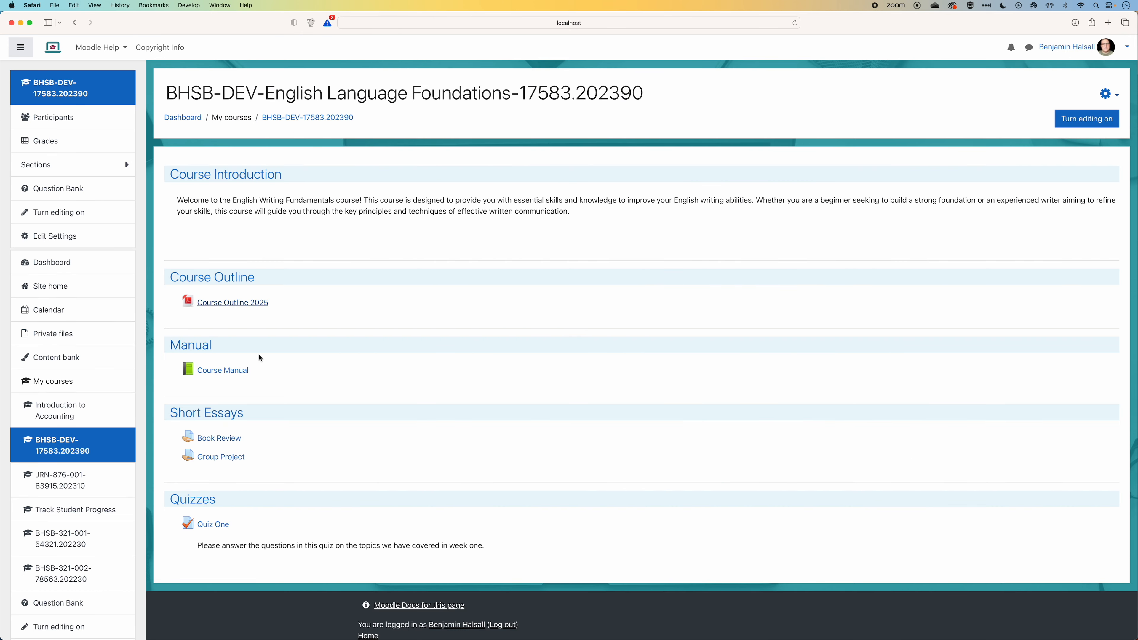
left_click(226, 459)
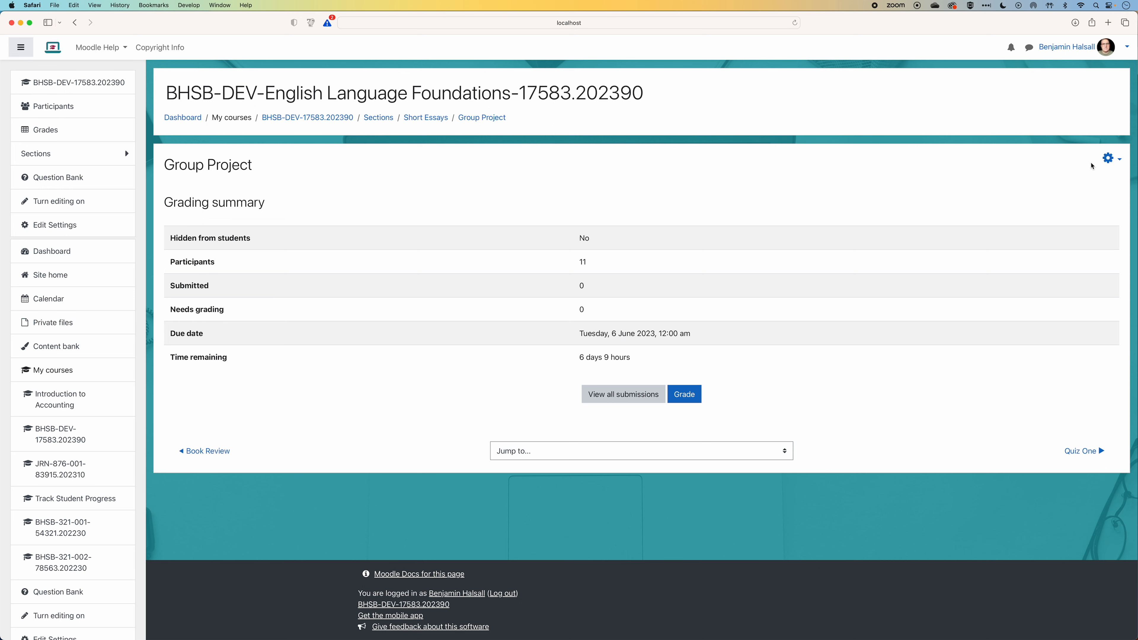
left_click(1108, 159)
left_click(1042, 180)
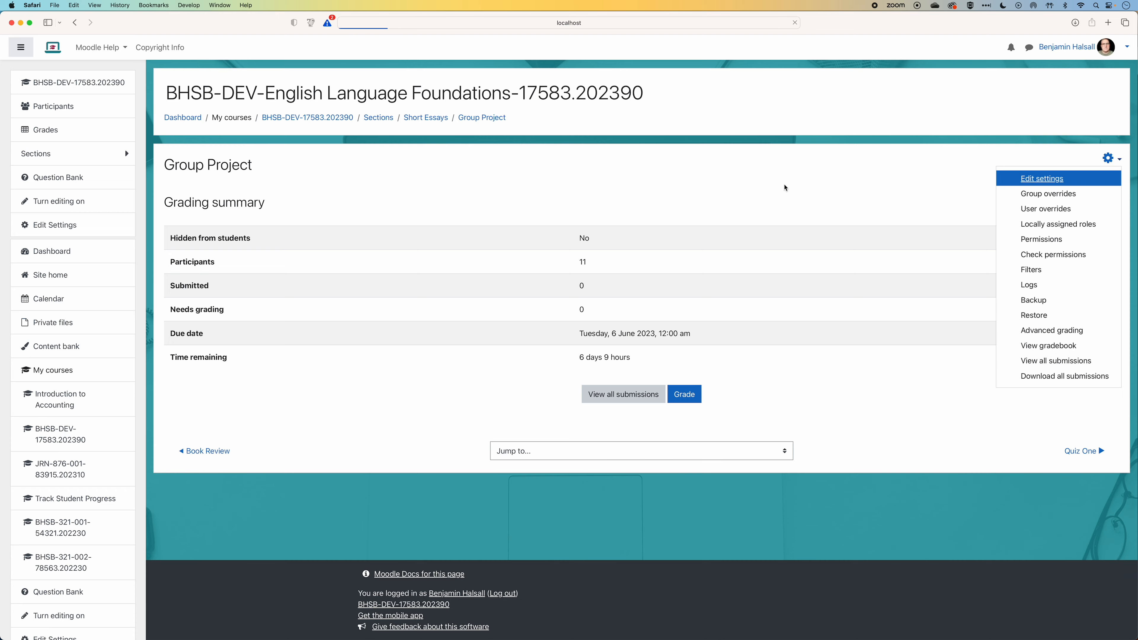
scroll(378, 259, "down", 10)
scroll(377, 260, "down", 4)
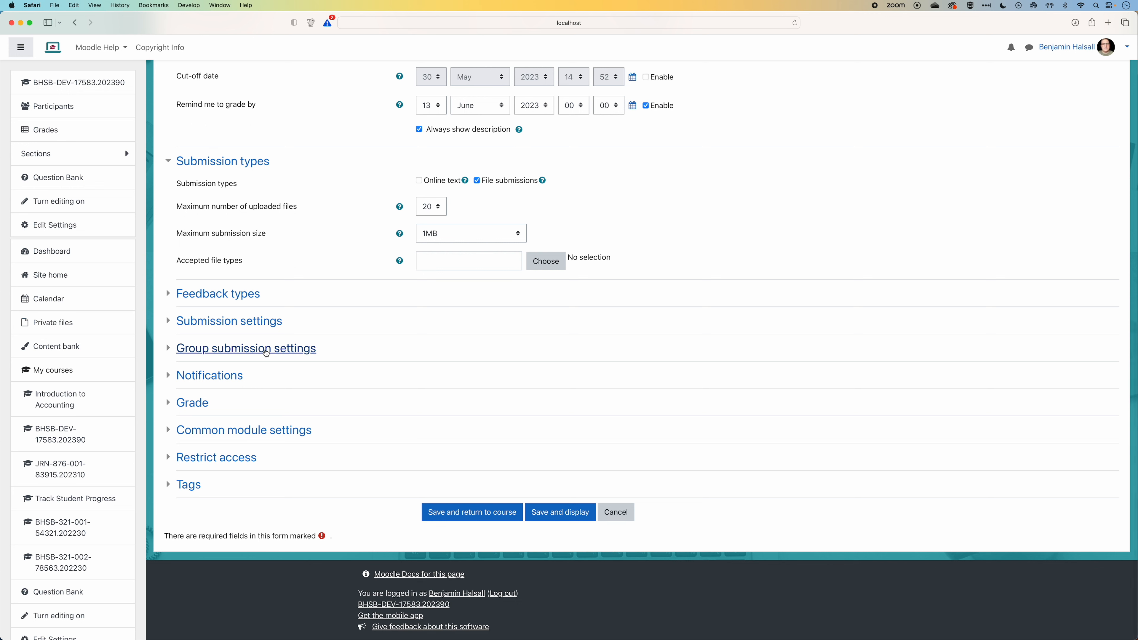
Set both students submitting in groups and requiring a group to make a submission to Yes, then save and display the assignment
left_click(266, 350)
left_click(430, 372)
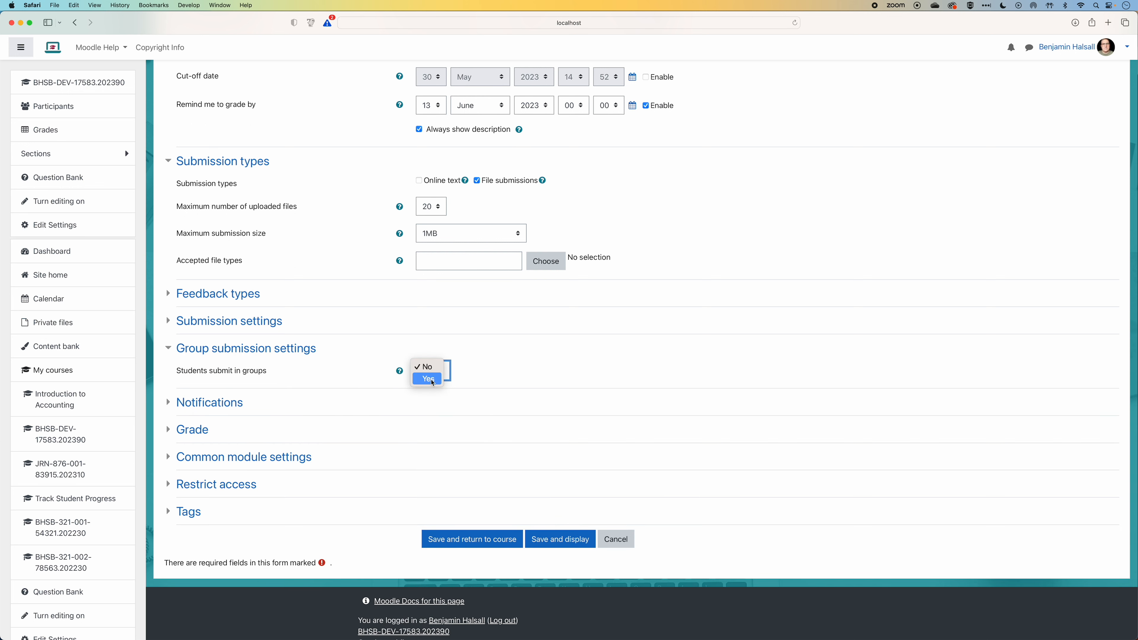
left_click(431, 382)
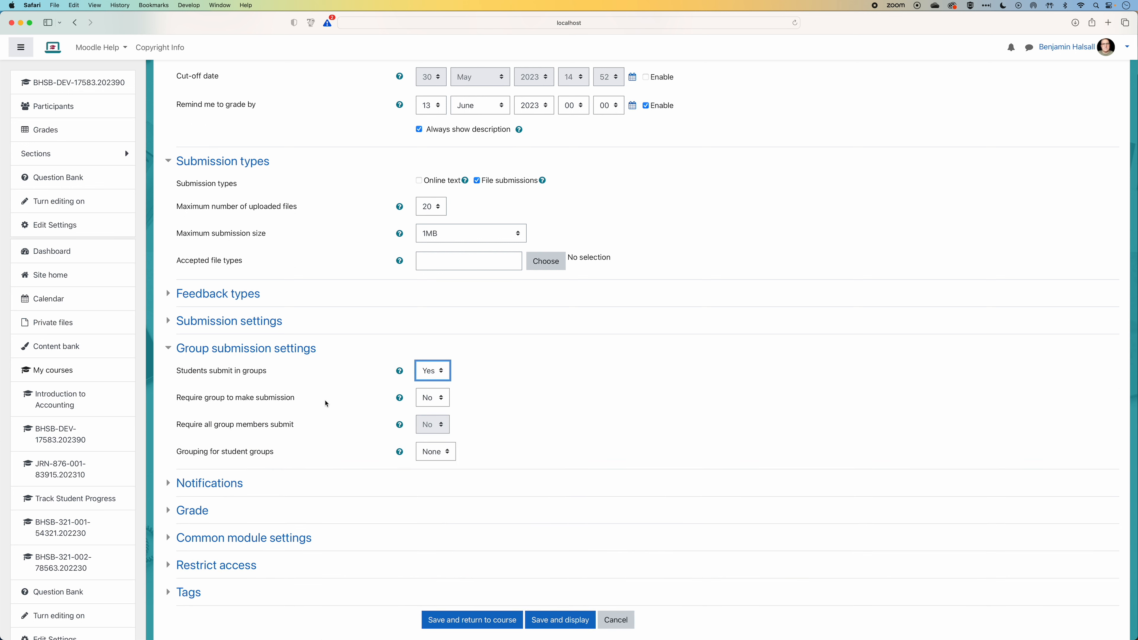
left_click(433, 401)
left_click(433, 407)
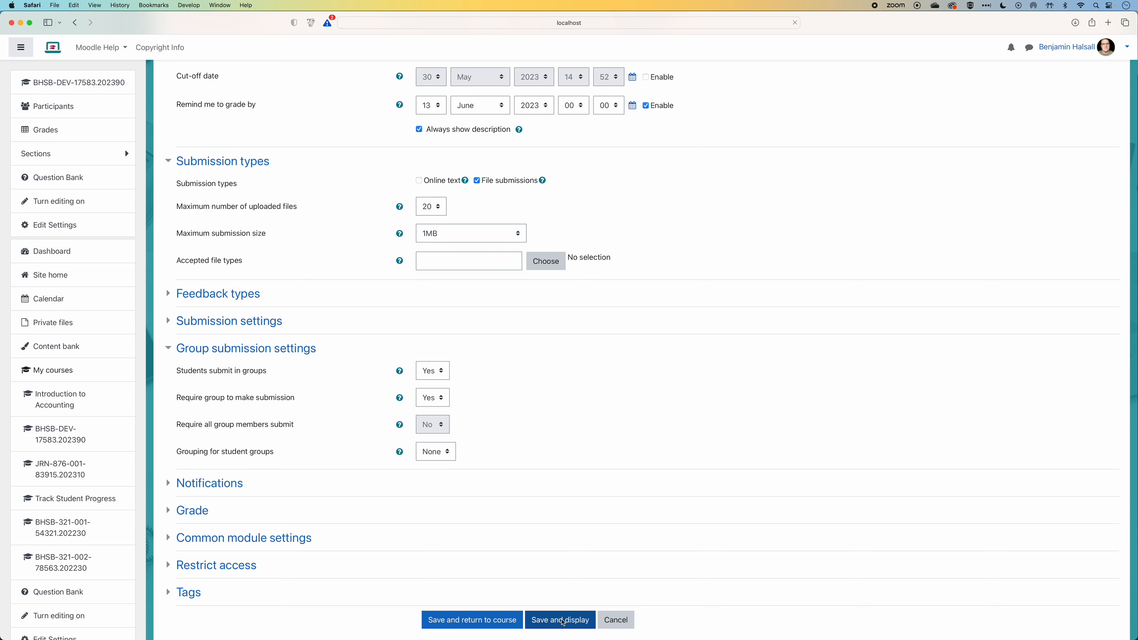
left_click(560, 620)
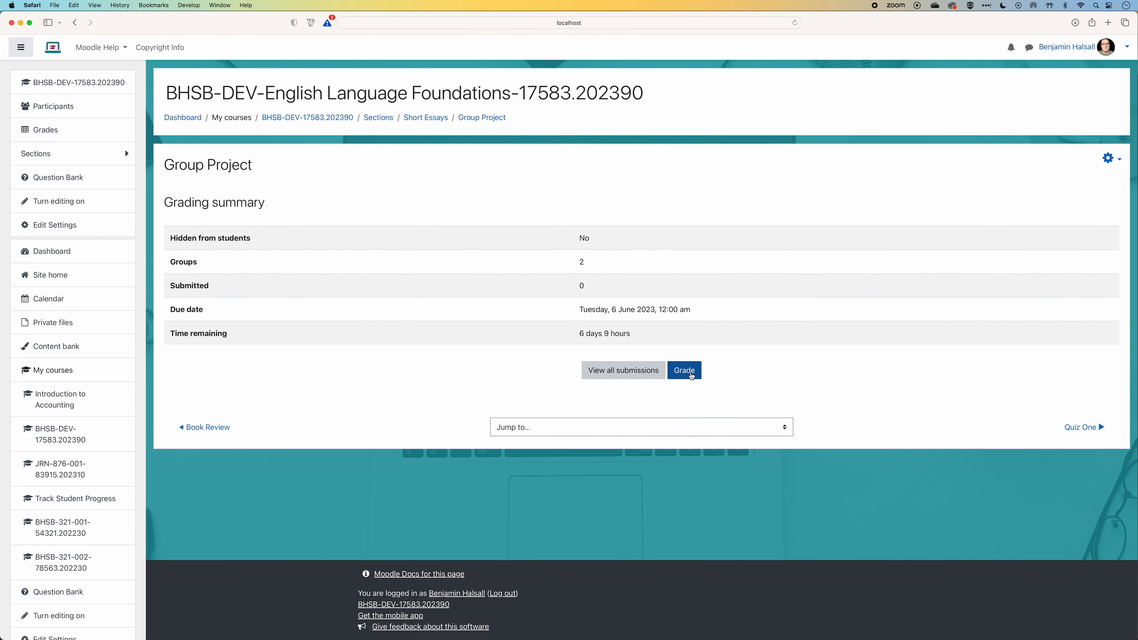
Open the Group Project grader and advance to the fourth student, who belongs to Group A
left_click(692, 376)
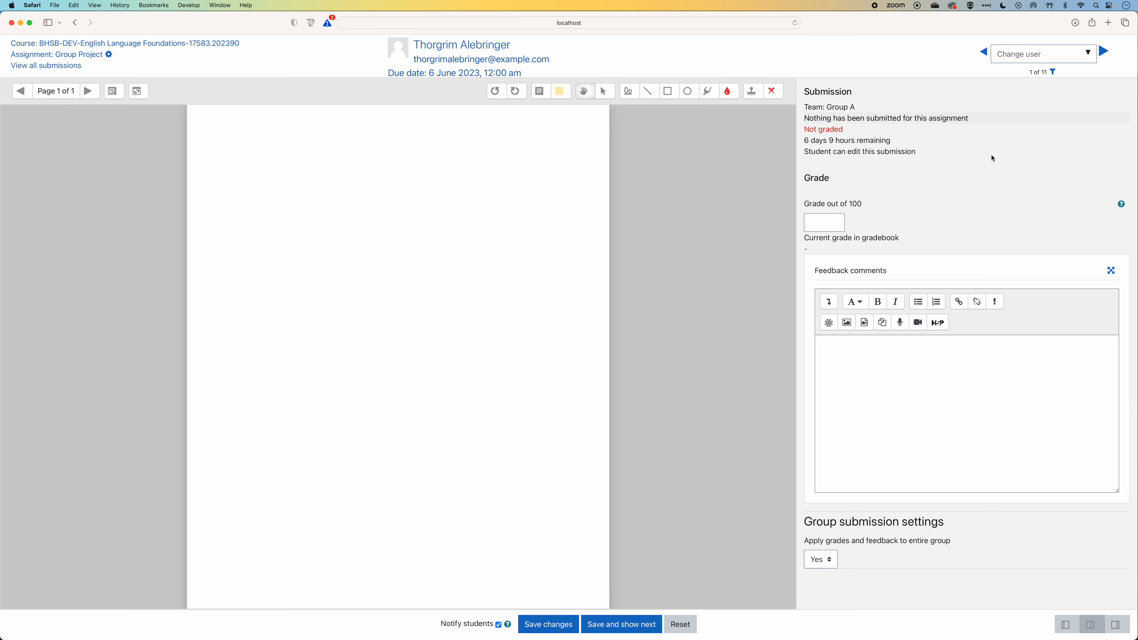
left_click(1105, 52)
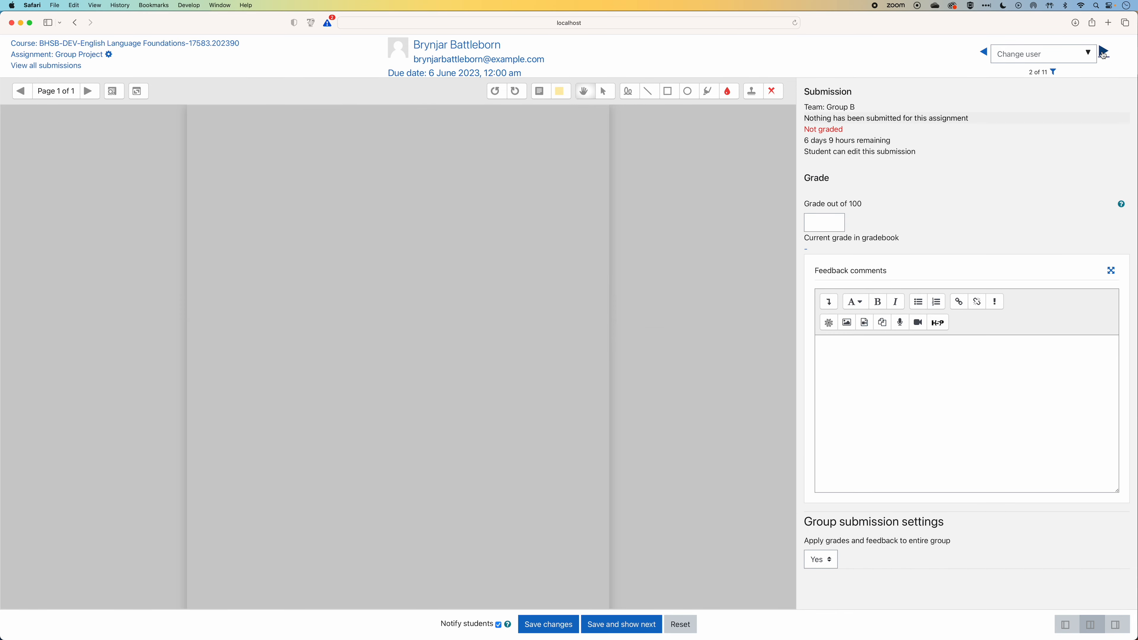
left_click(1105, 52)
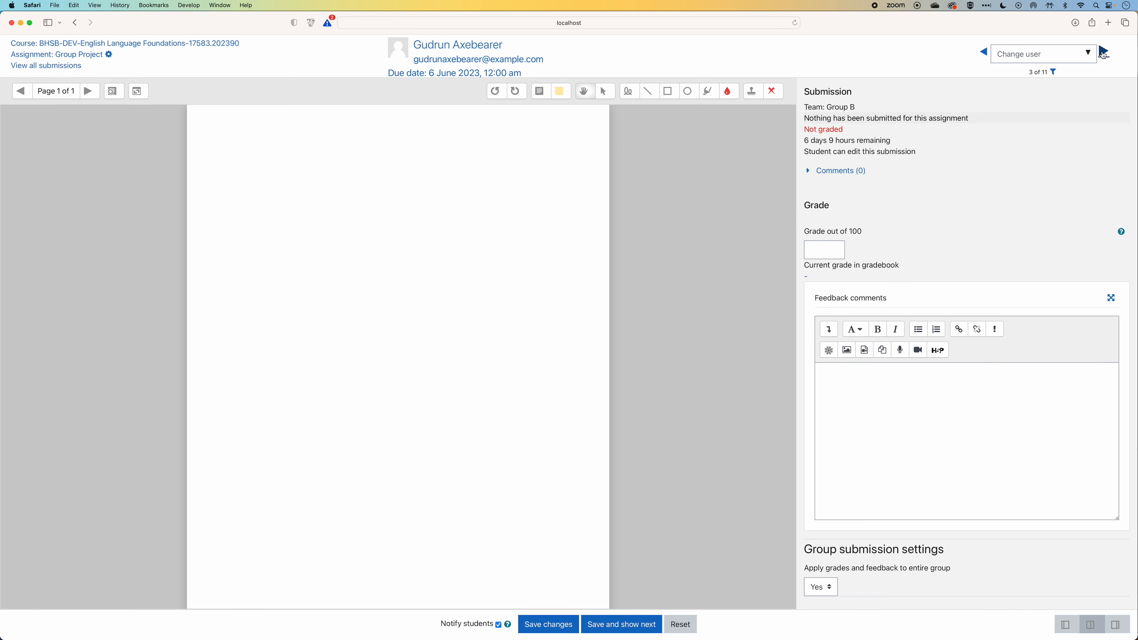
left_click(1105, 52)
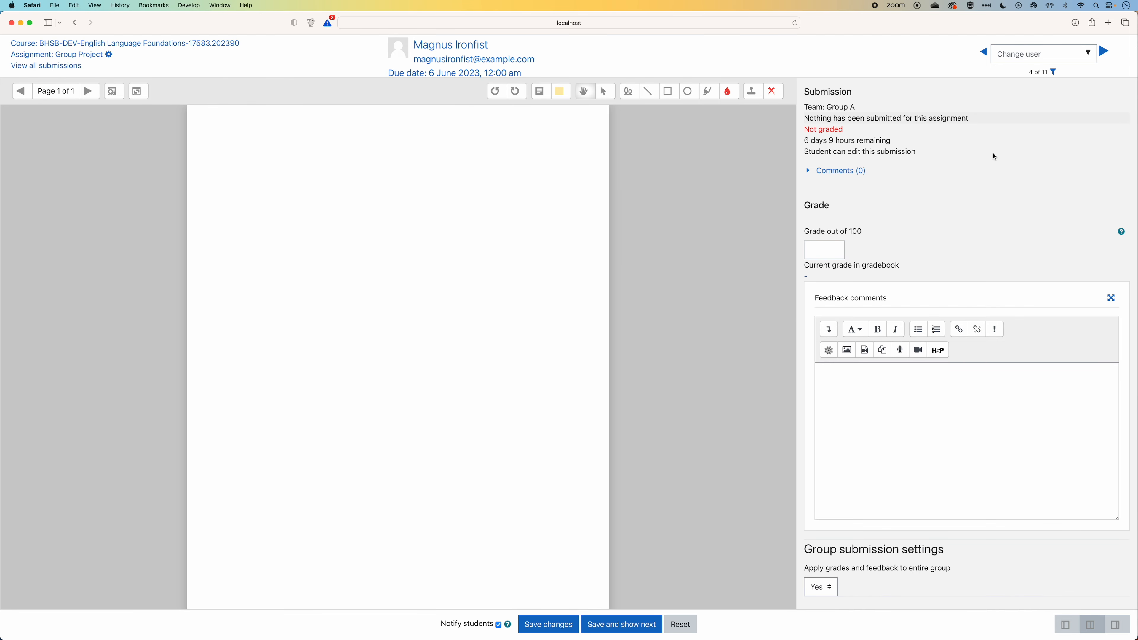
Grade the Group A student 76 with grades applied to the entire group, then save and show the next student
left_click(835, 253)
type("76")
scroll(809, 384, "down", 1)
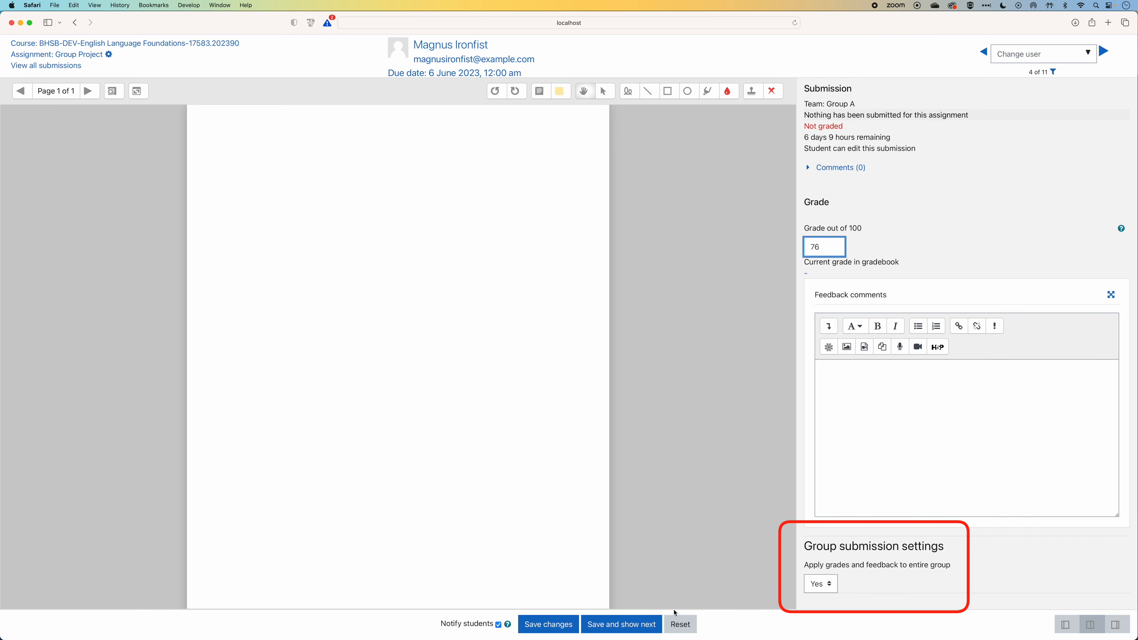
left_click(632, 627)
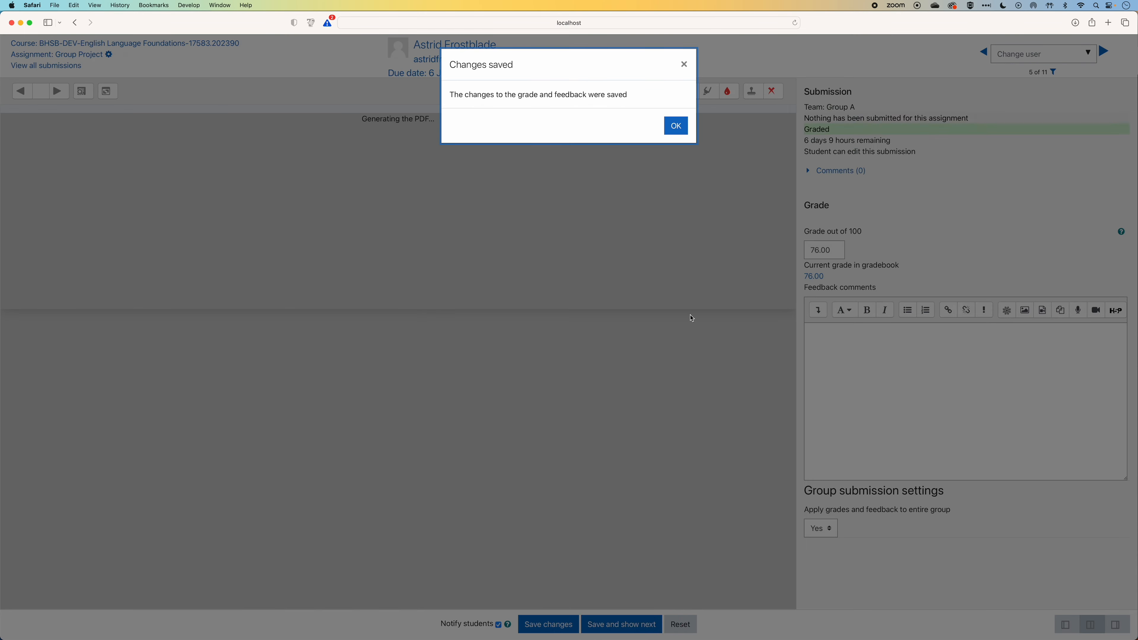
left_click(678, 128)
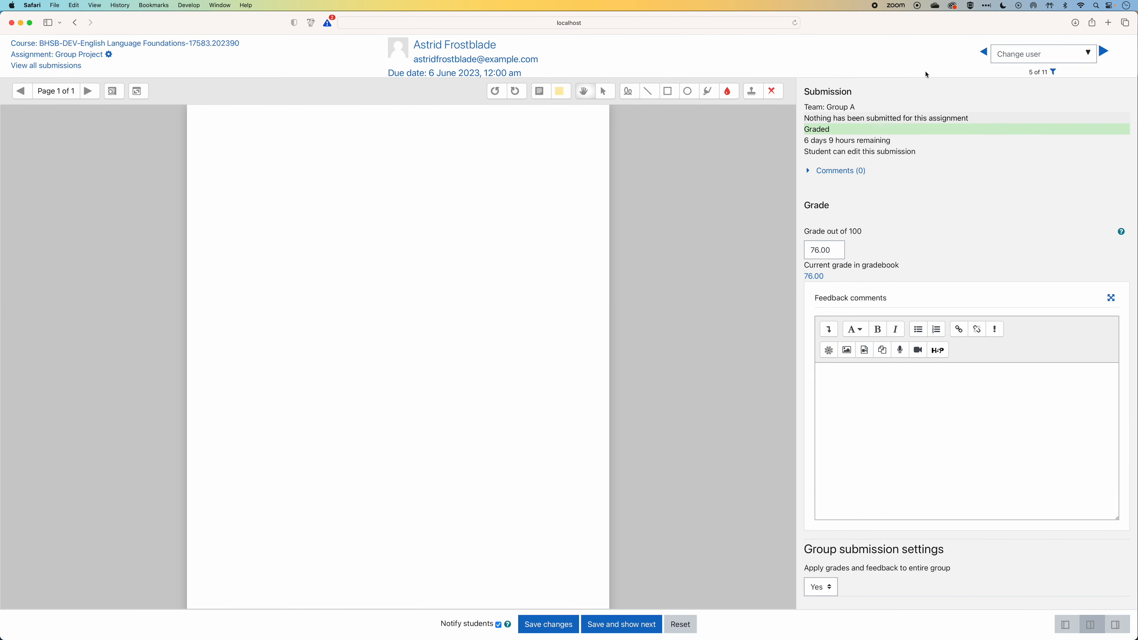
Return to the course's gradebook and display the grader report to check the Group Project grades
left_click(139, 44)
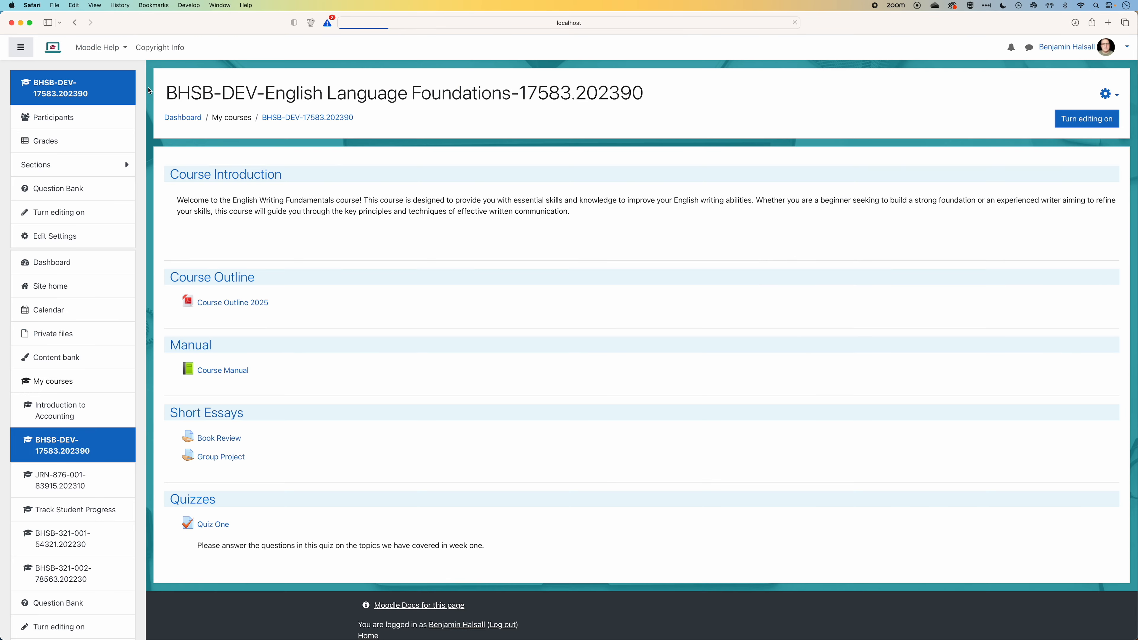
left_click(46, 142)
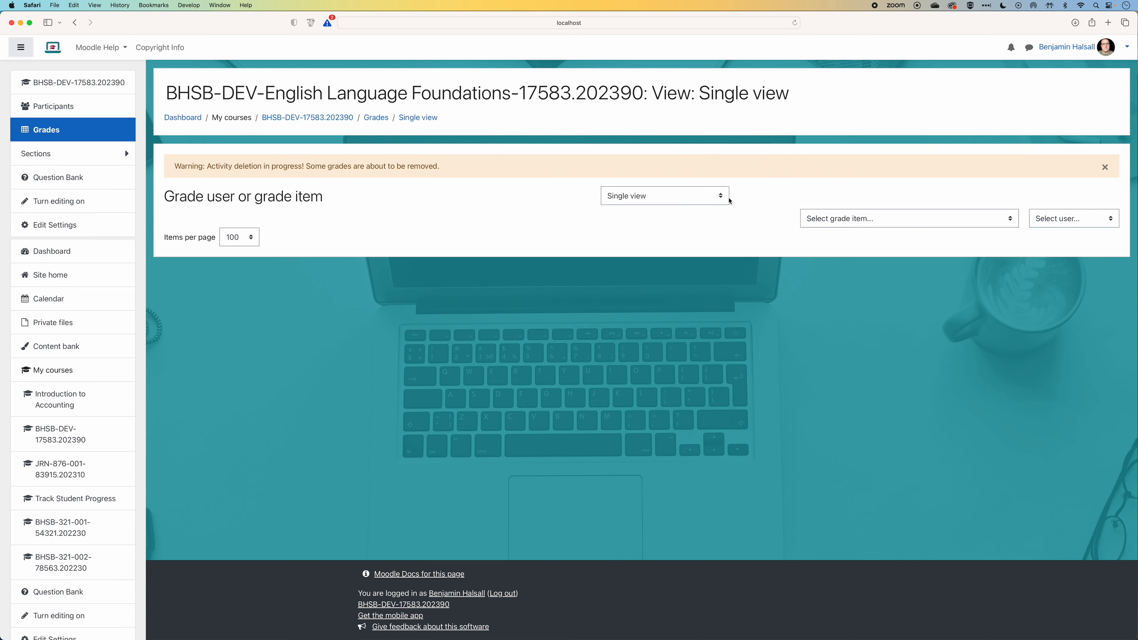
left_click(712, 199)
left_click(677, 141)
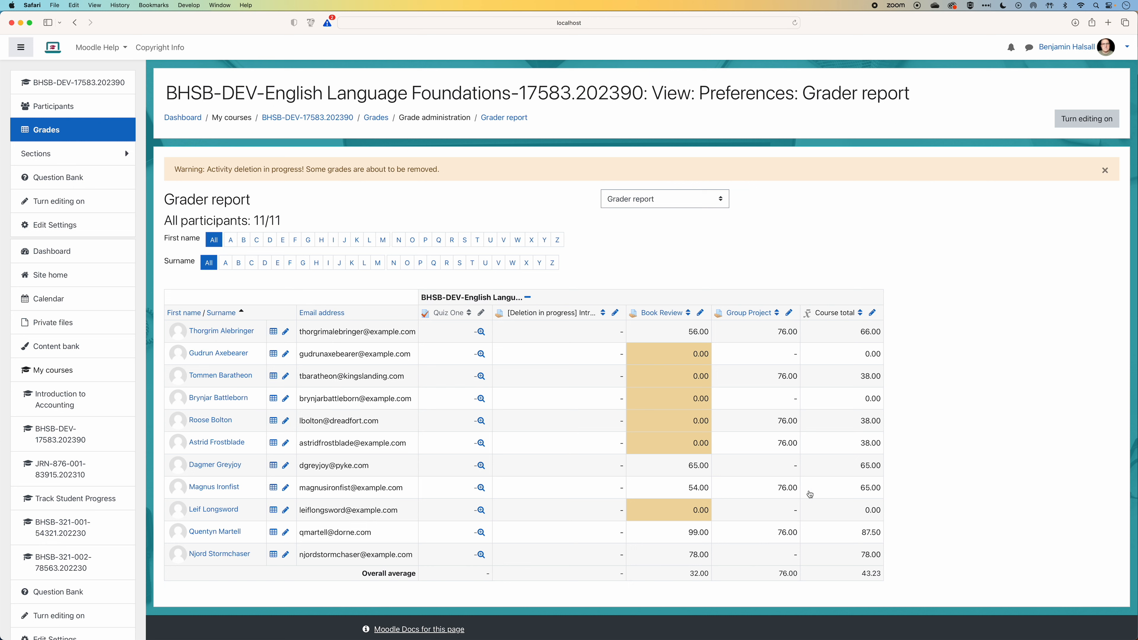
Open the Group Project grader from the grader report and advance to the second student, who belongs to Group B
left_click(749, 313)
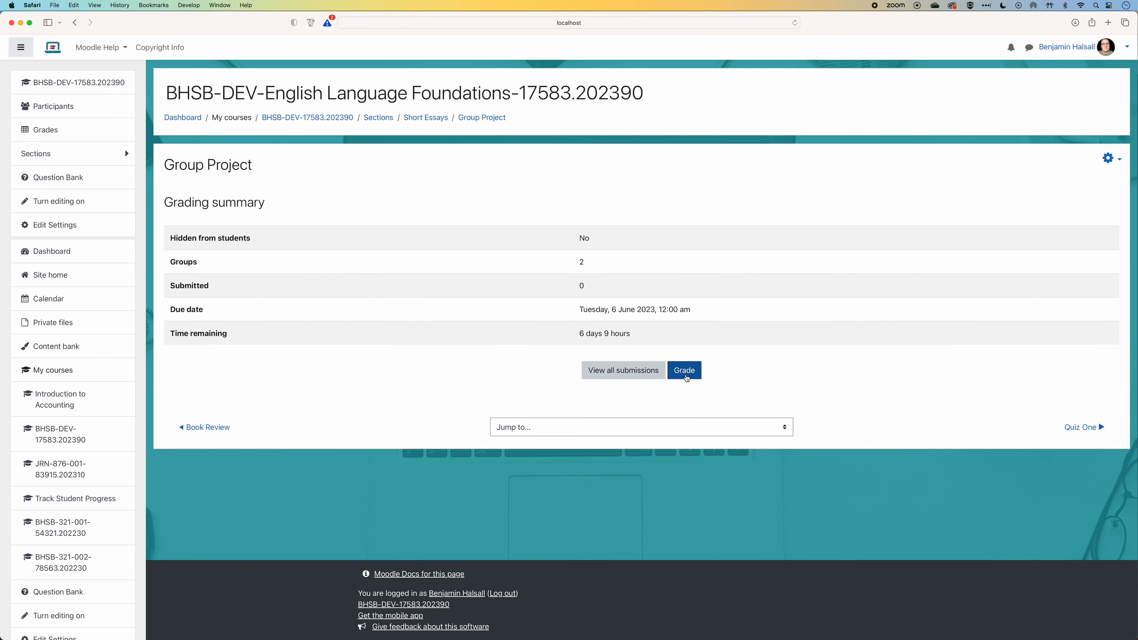
left_click(686, 377)
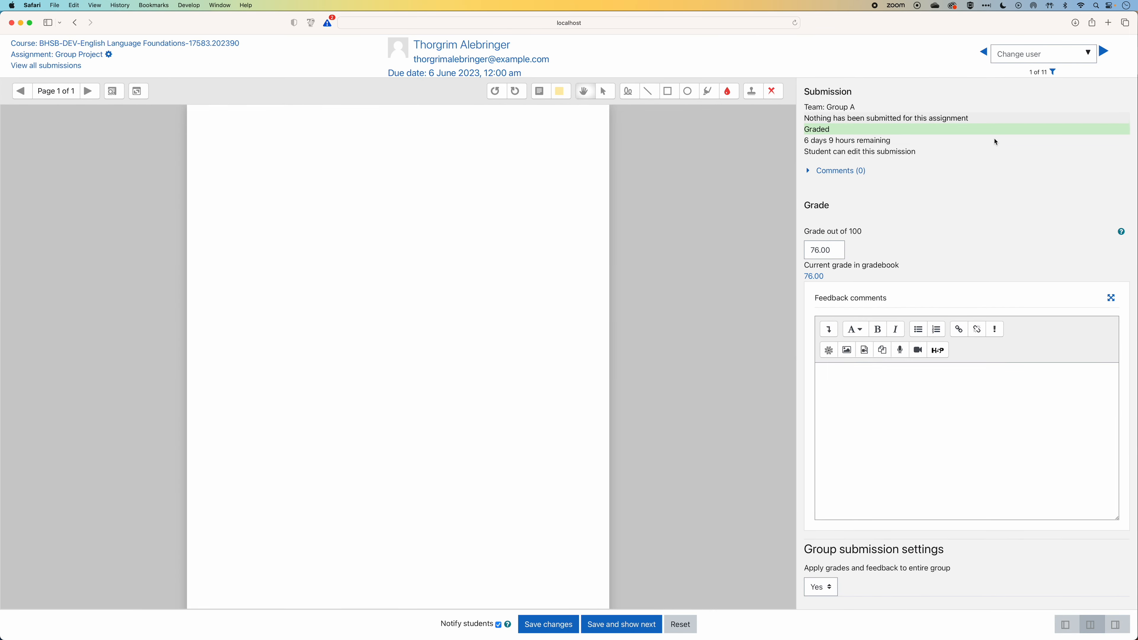
left_click(1105, 52)
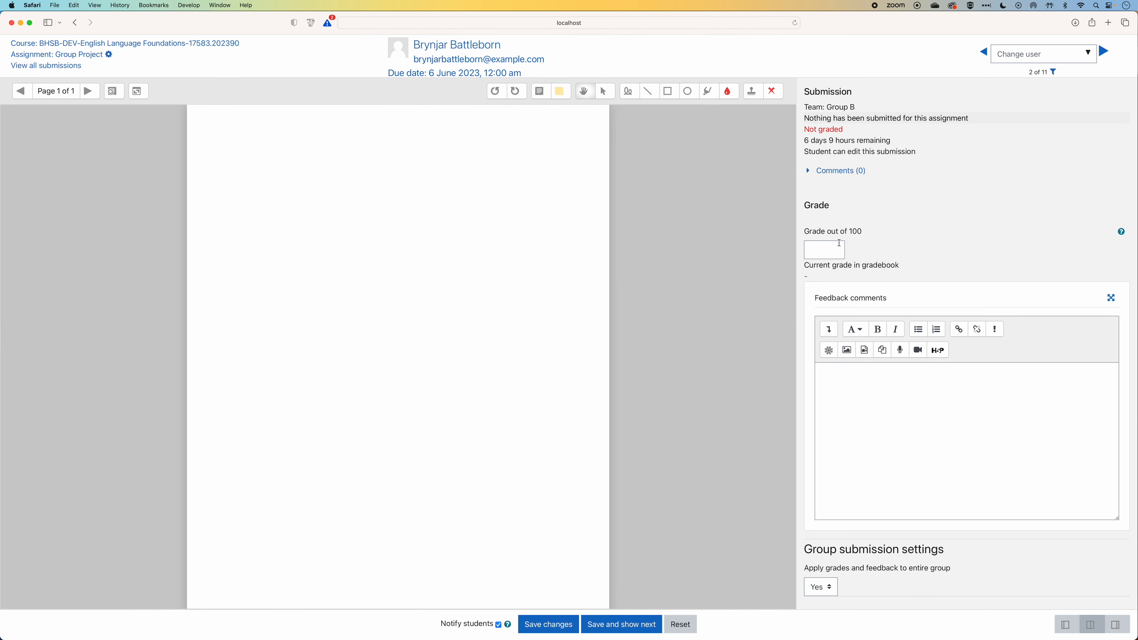
Grade the Group B student 35 out of 100, save and show the next student, and dismiss the save confirmation
left_click(829, 247)
type("35")
left_click(627, 630)
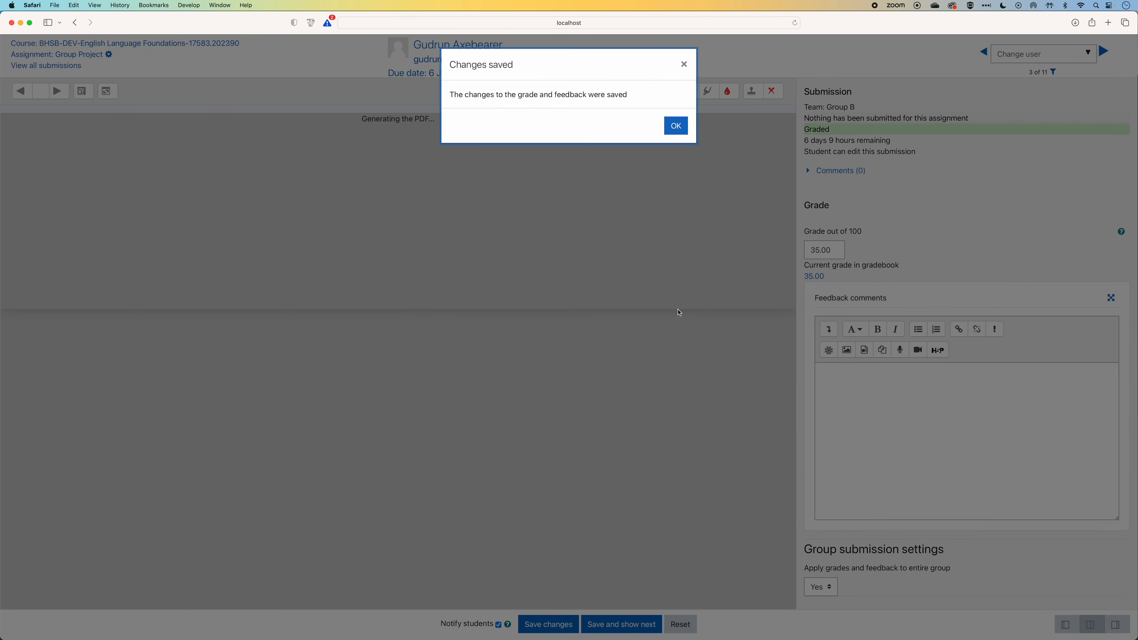
left_click(676, 127)
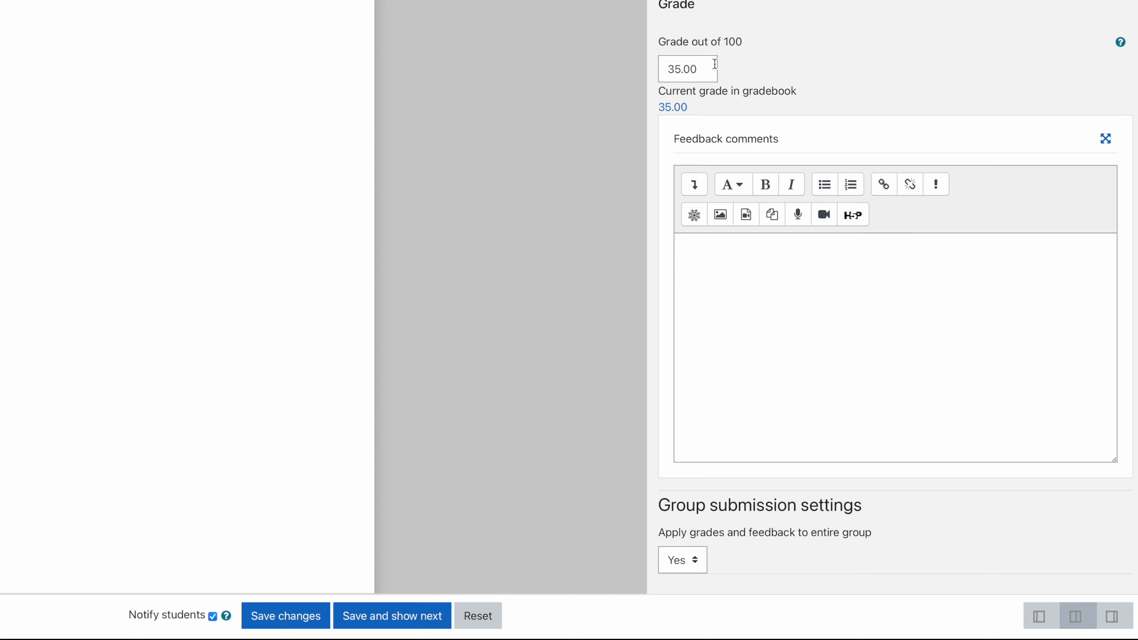
Set applying grades and feedback to the entire group to No for the third student
scroll(757, 72, "down", 1)
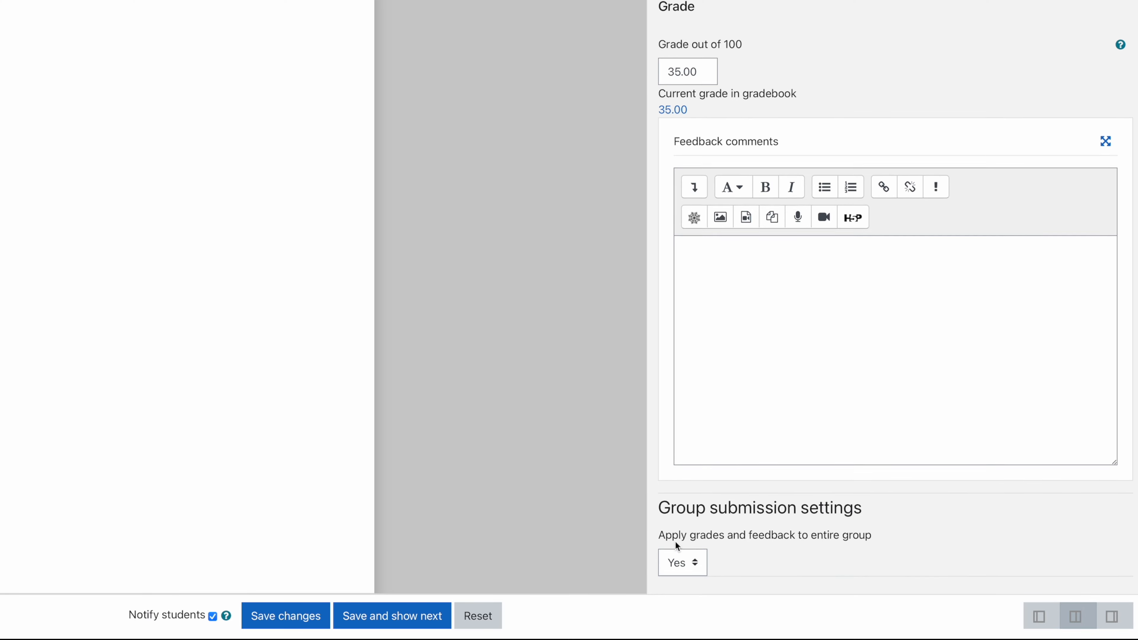
left_click_drag(659, 534, 886, 533)
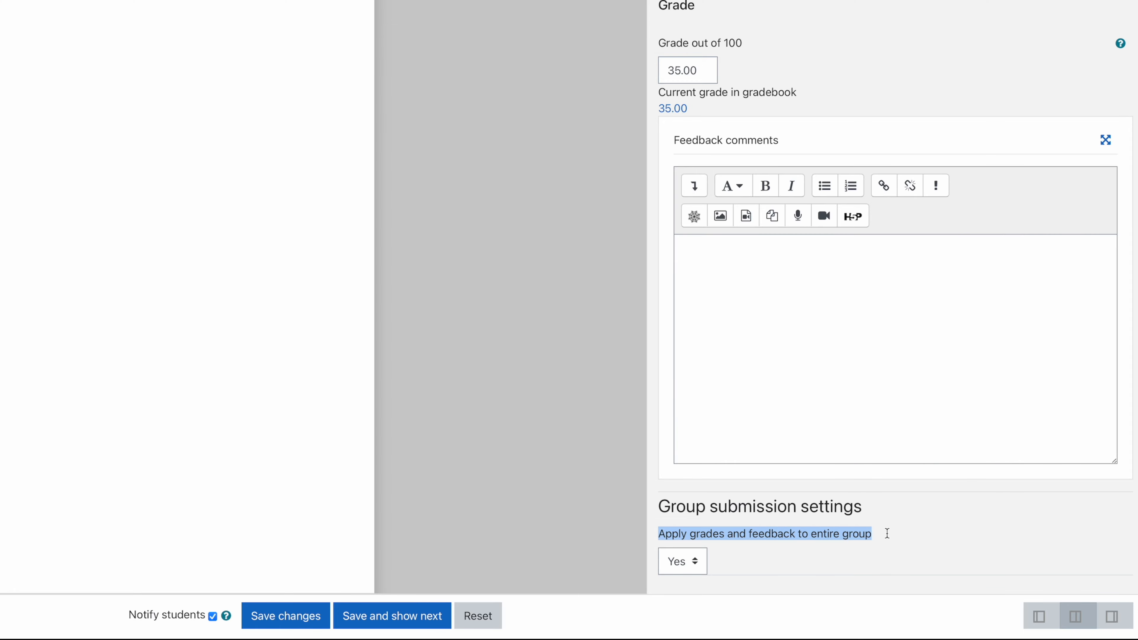
left_click(703, 251)
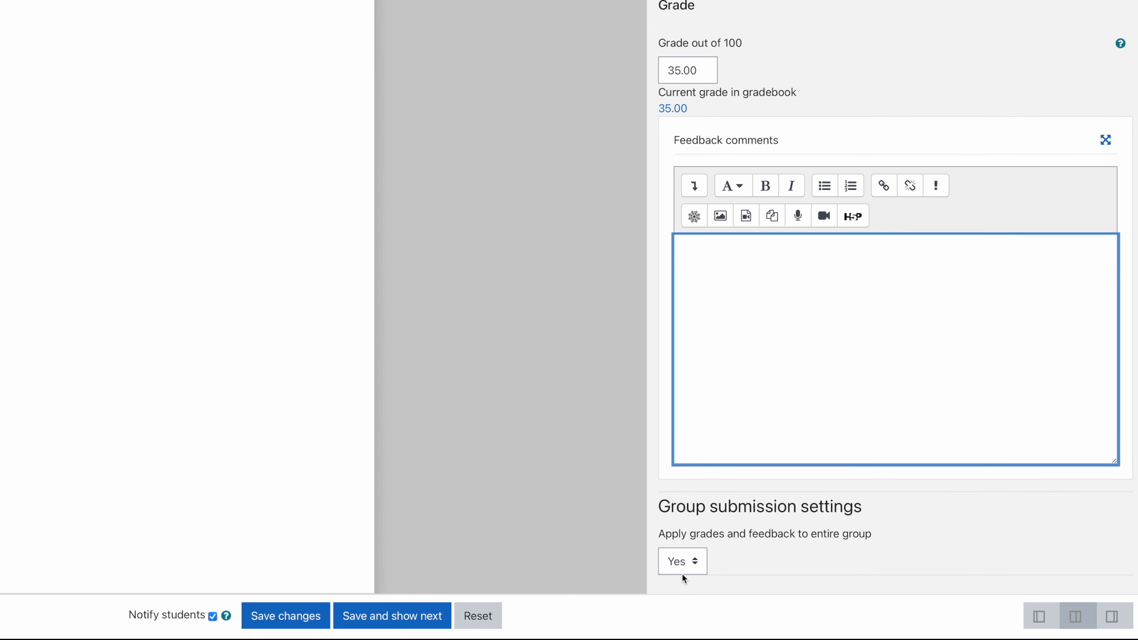
left_click(686, 559)
left_click(680, 539)
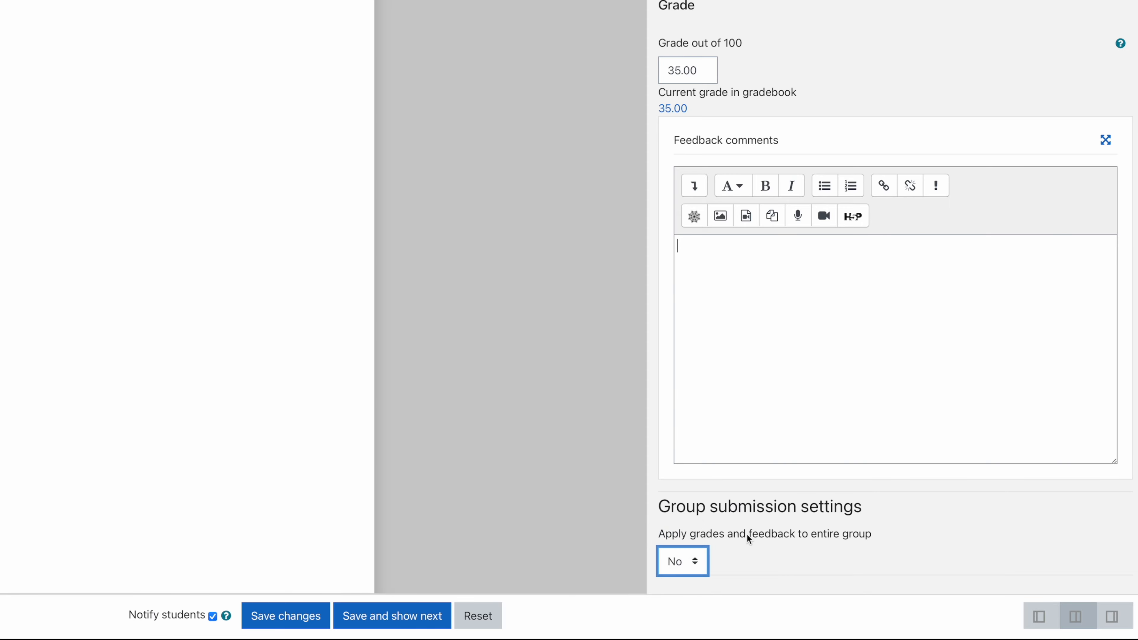